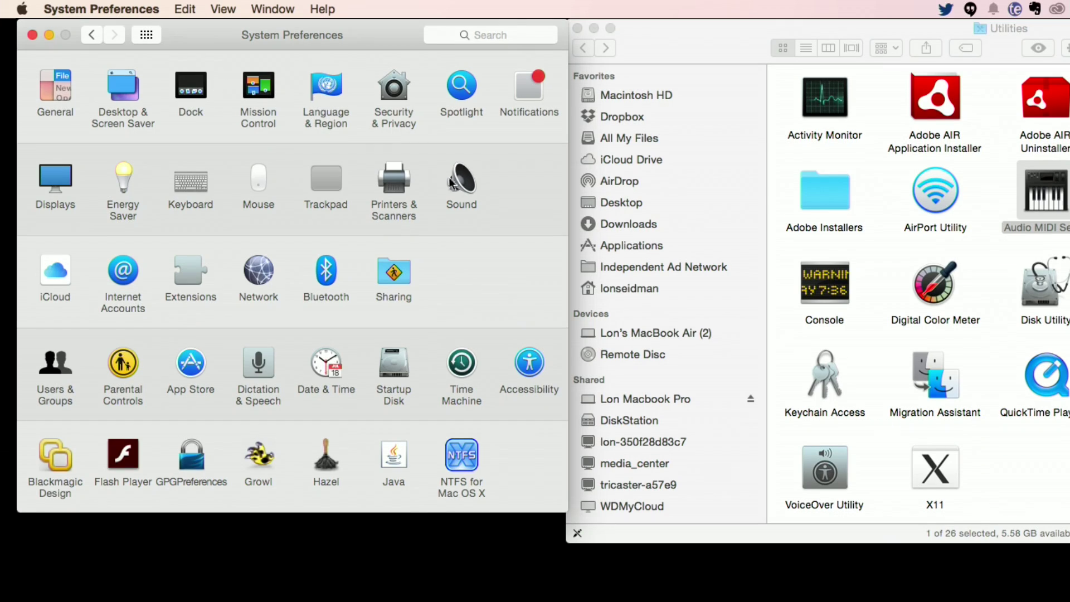
Step: In Sound input settings, repeatedly select What U Hear, which keeps reverting to Line In
left_click(469, 189)
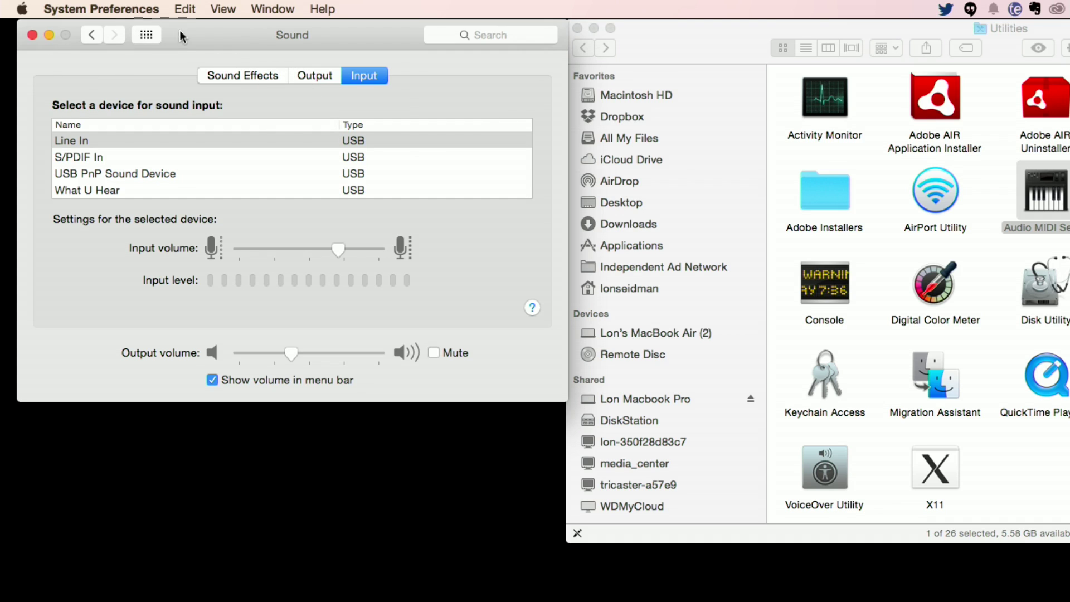
left_click(134, 189)
left_click(135, 190)
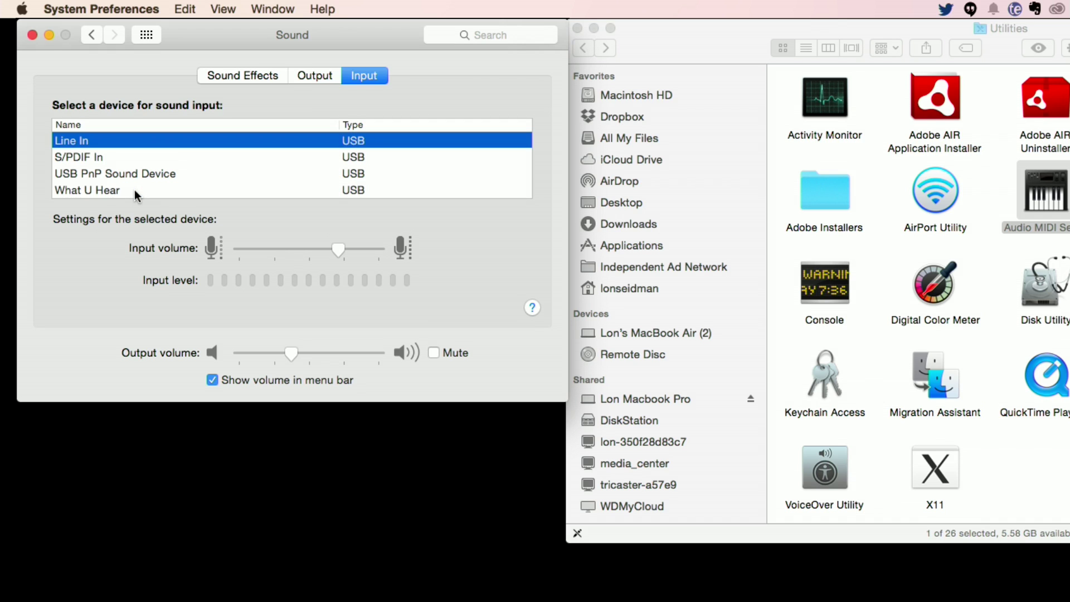
left_click(134, 190)
left_click(133, 190)
left_click(133, 190)
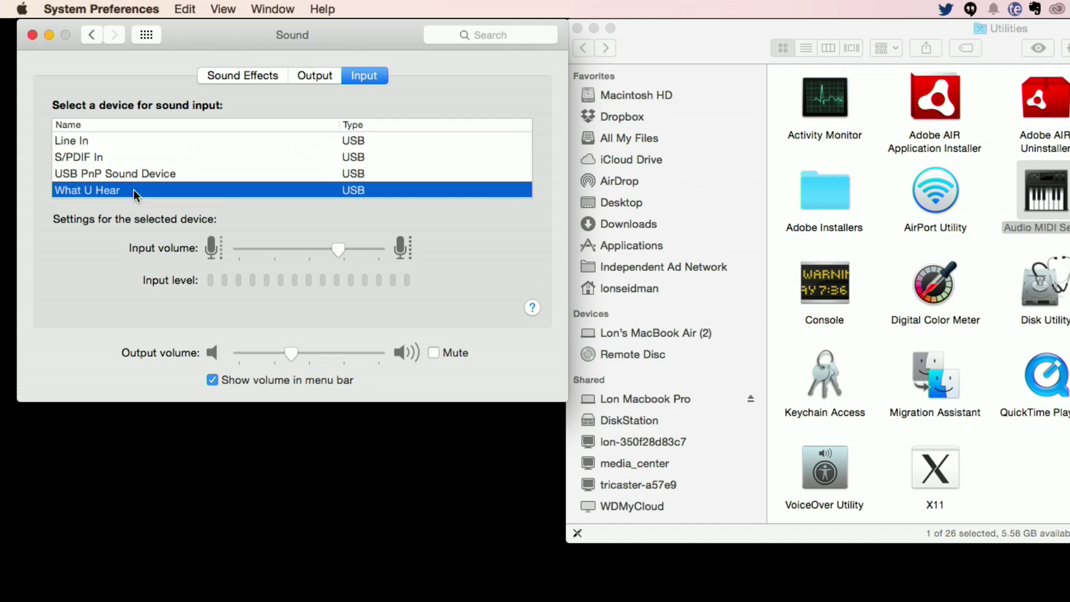
left_click(133, 190)
left_click(133, 189)
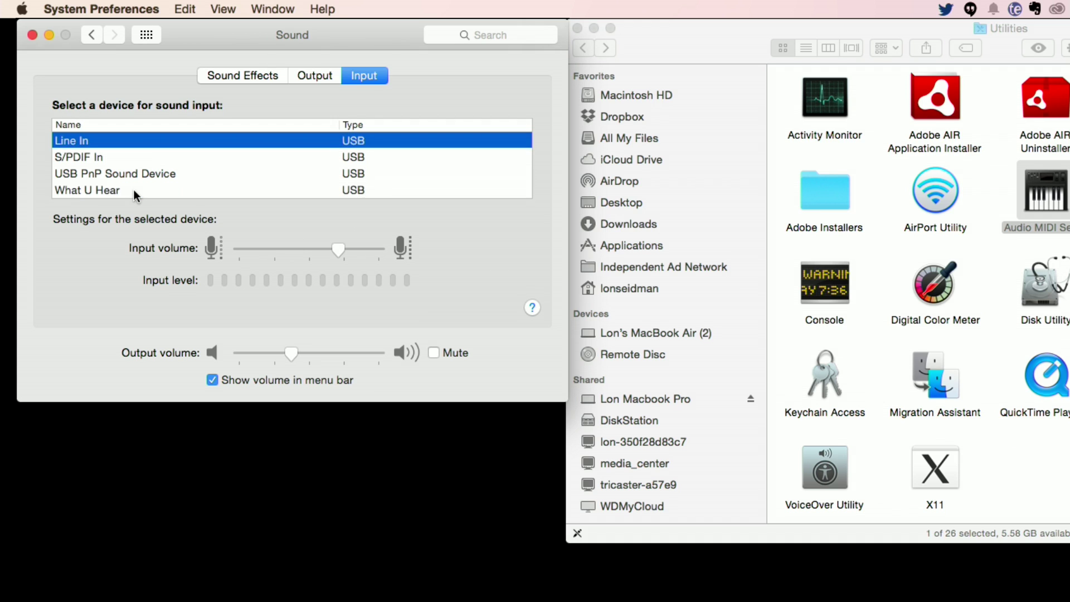
left_click(133, 190)
Step: Quit System Preferences and reopen Utilities in a repositioned Finder window showing all 26 items
key("super+q")
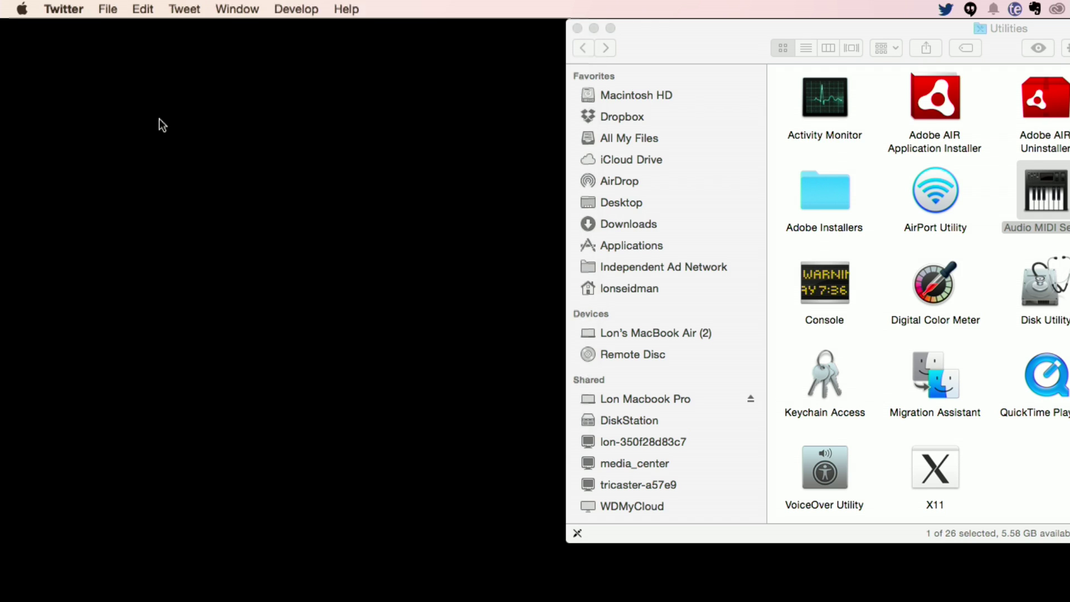
left_click_drag(674, 29, 301, 35)
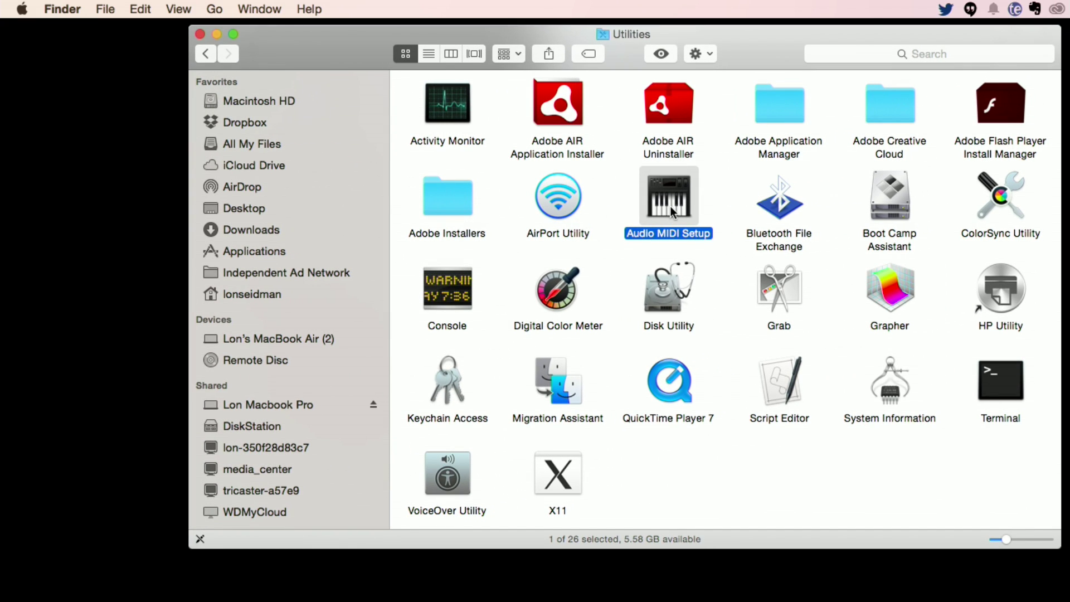
left_click(205, 54)
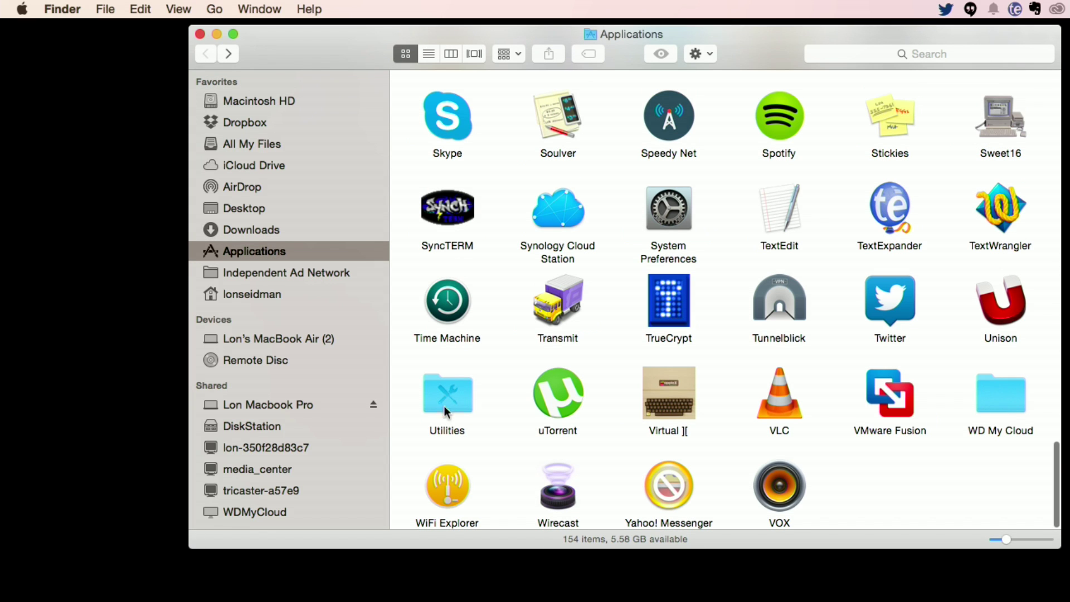
left_click(443, 408)
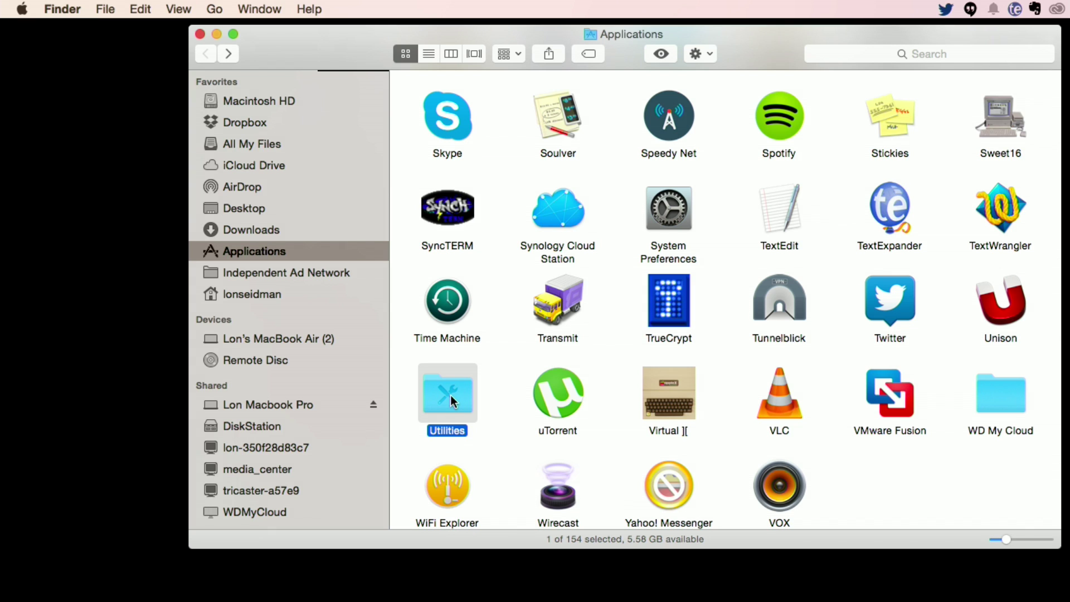
double_click(453, 399)
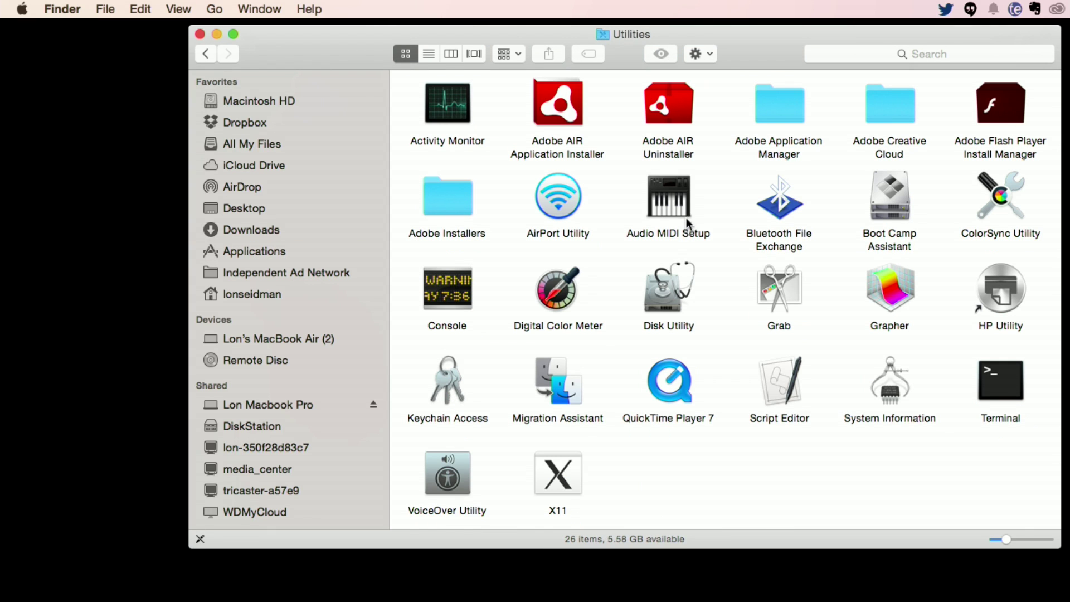
Step: Launch Audio MIDI Setup, switch the Sound Blaster E5 clock source to DSP Clock, and close the window
double_click(671, 215)
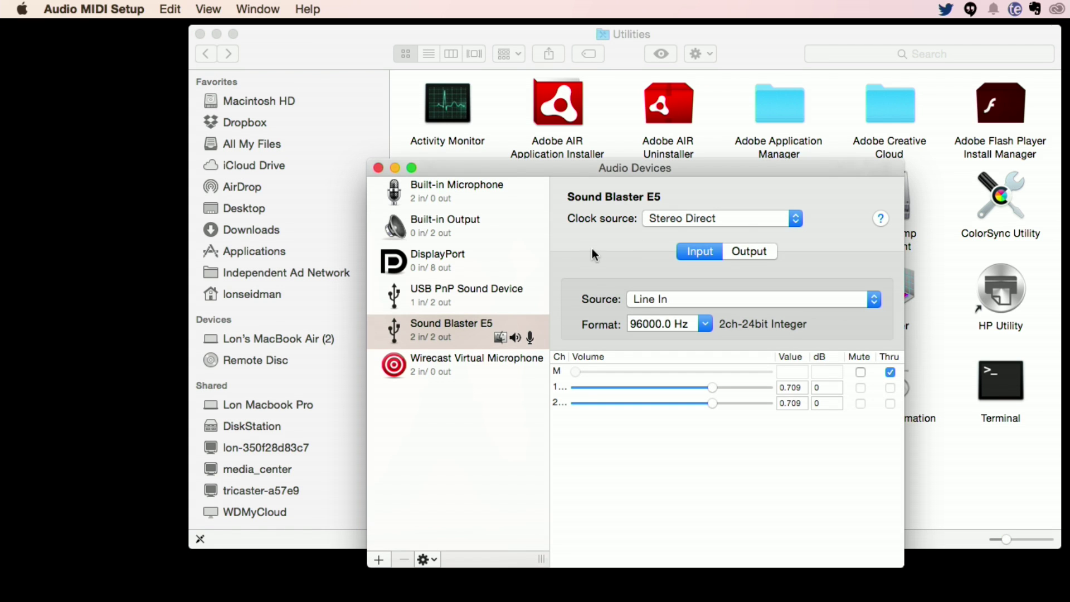
left_click(456, 327)
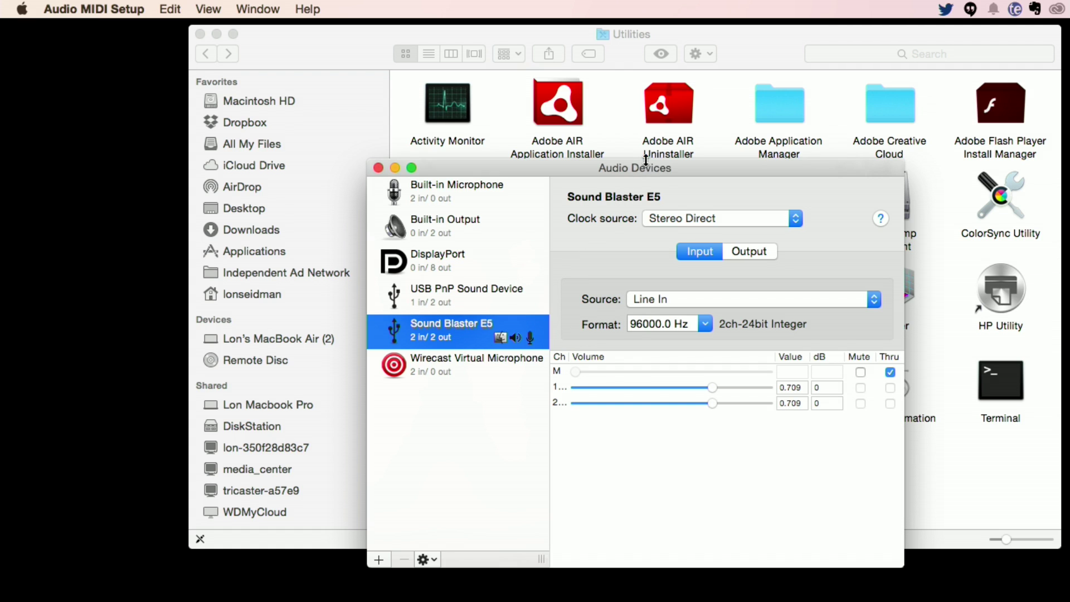
left_click_drag(645, 162, 584, 133)
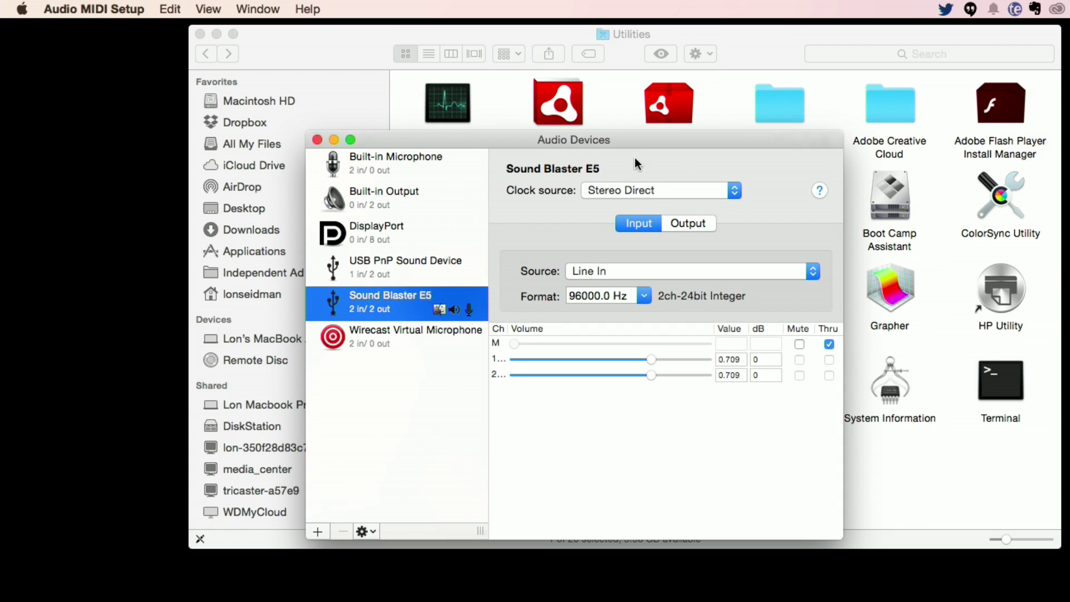
left_click(735, 191)
left_click(700, 174)
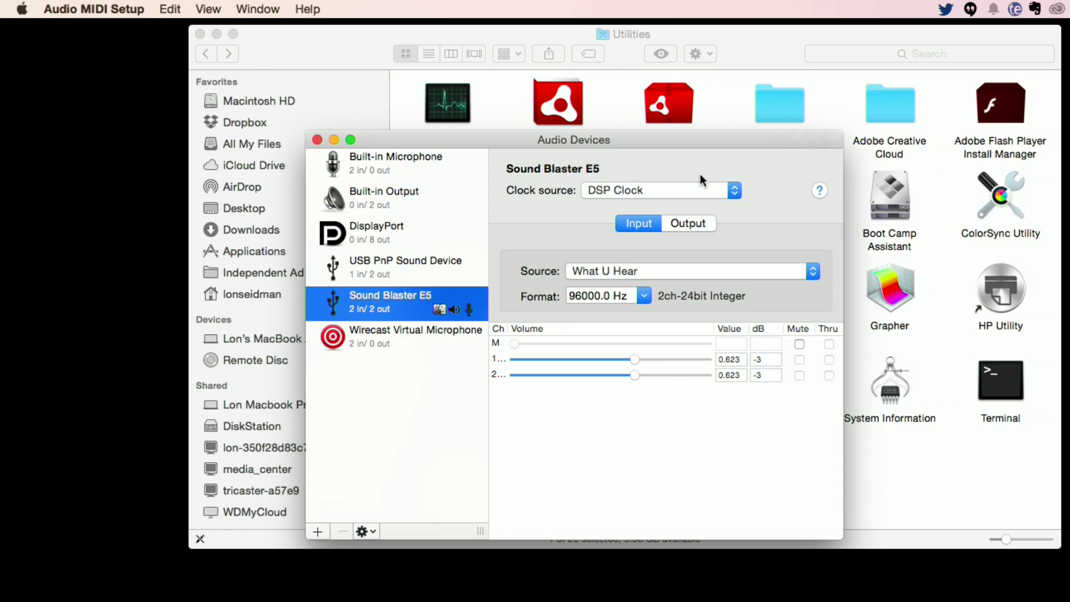
left_click(317, 139)
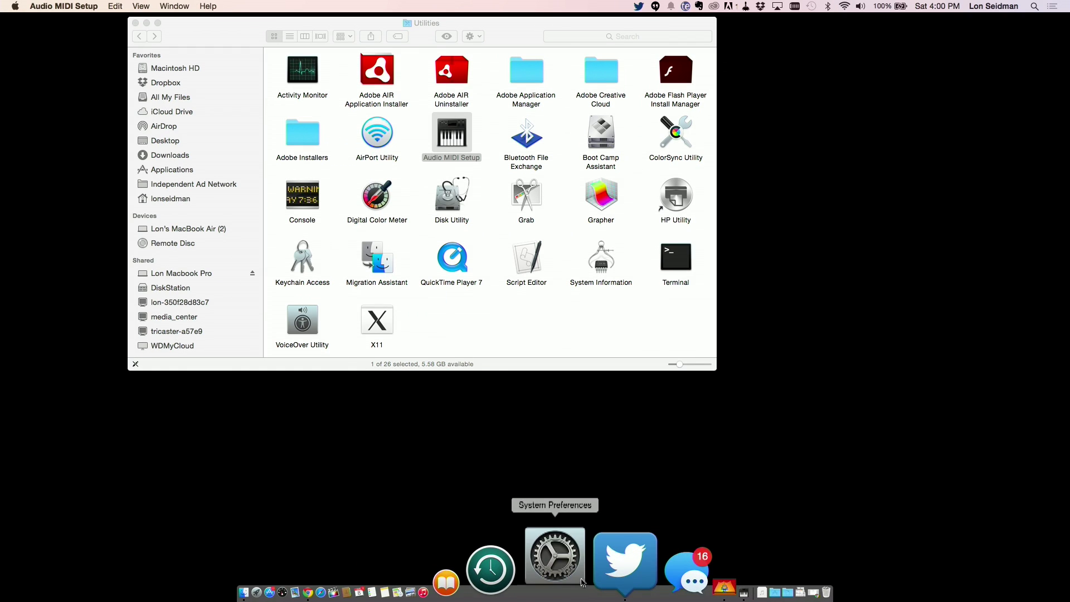
Step: Reopen the Sound input settings and select What U Hear as the input device
left_click(564, 591)
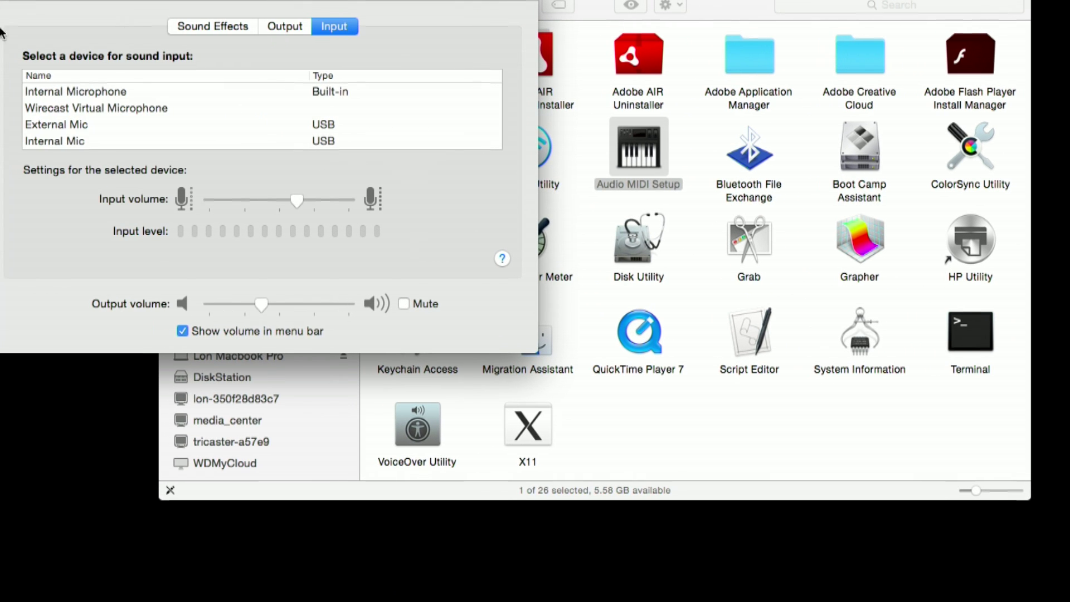
scroll(85, 92, "down", 1)
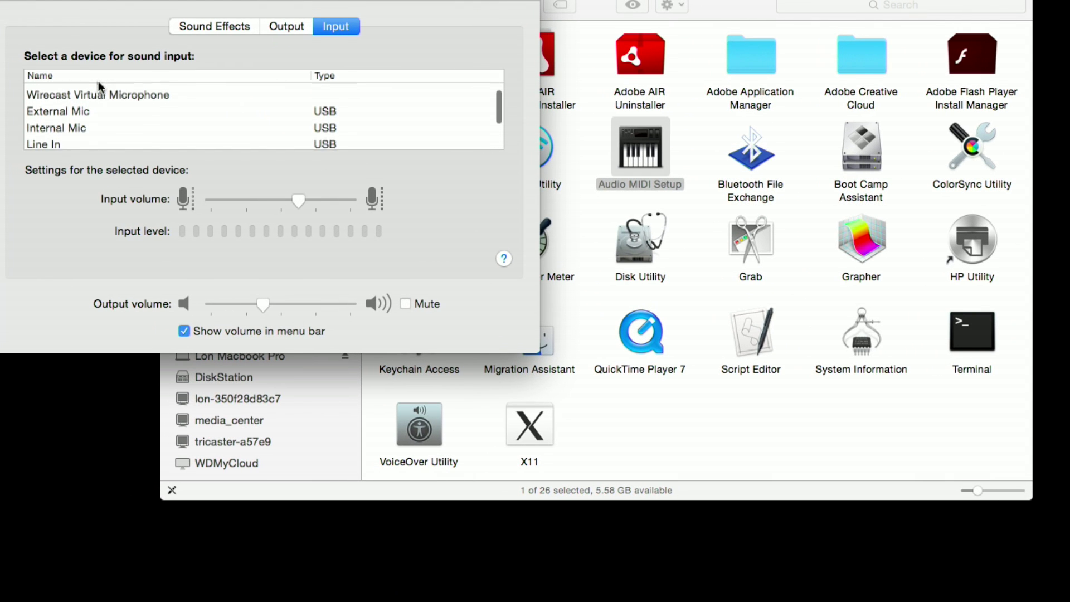
scroll(100, 97, "down", 3)
left_click(90, 141)
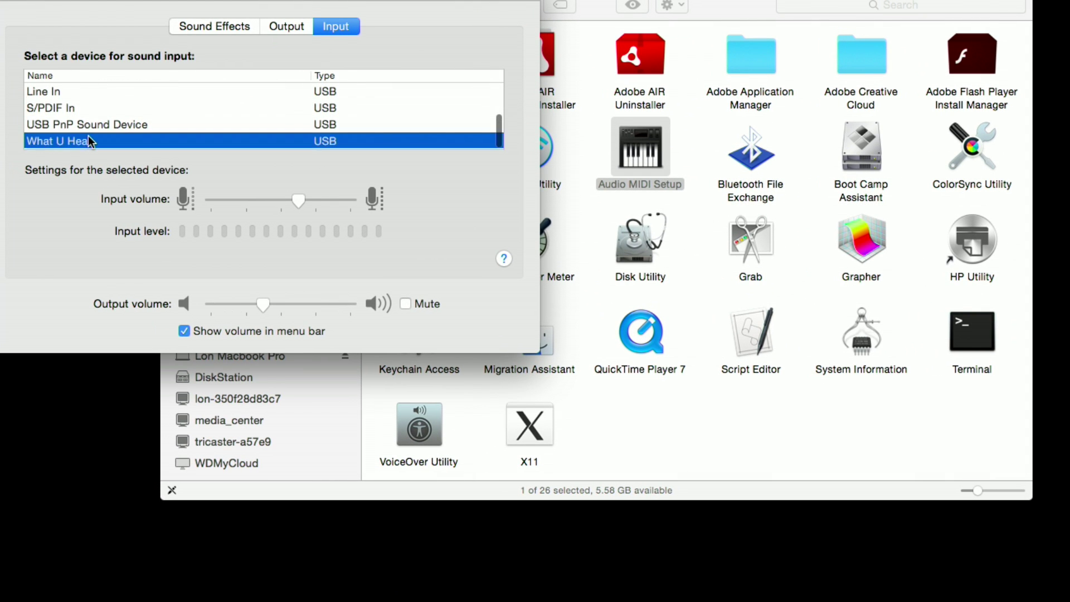
Step: Cycle the input through Internal Mic, Line In and S/PDIF In, ending on What U Hear; bring Finder forward
scroll(88, 135, "up", 4)
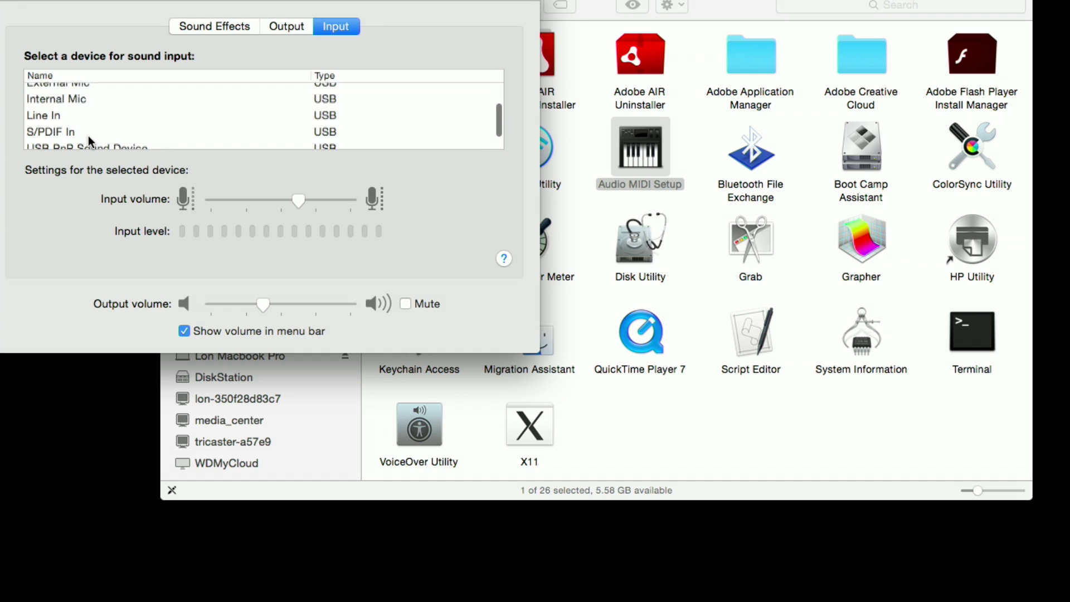
left_click(86, 106)
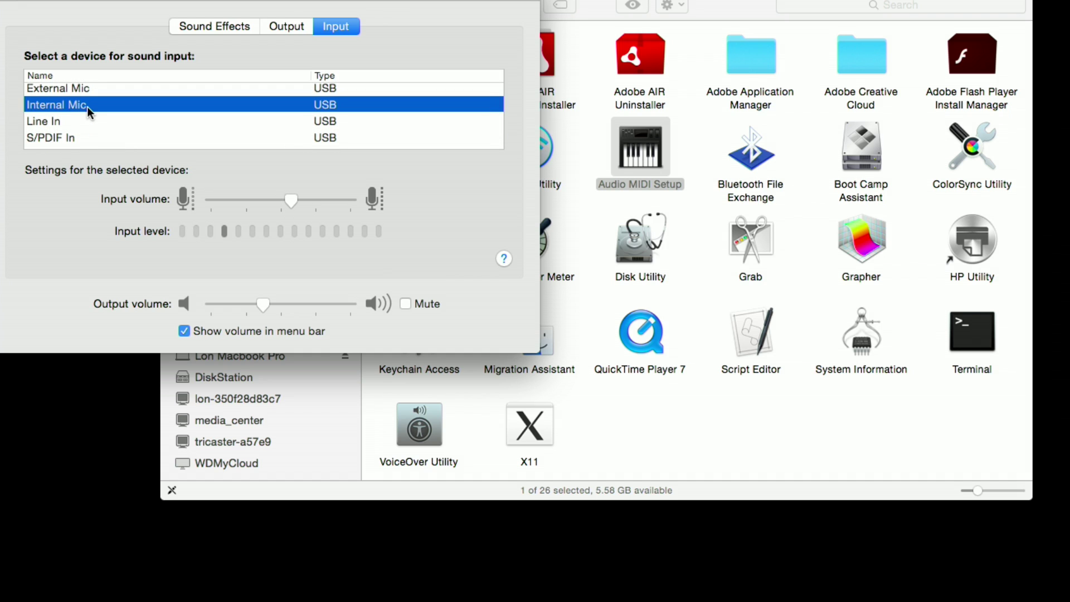
left_click(83, 124)
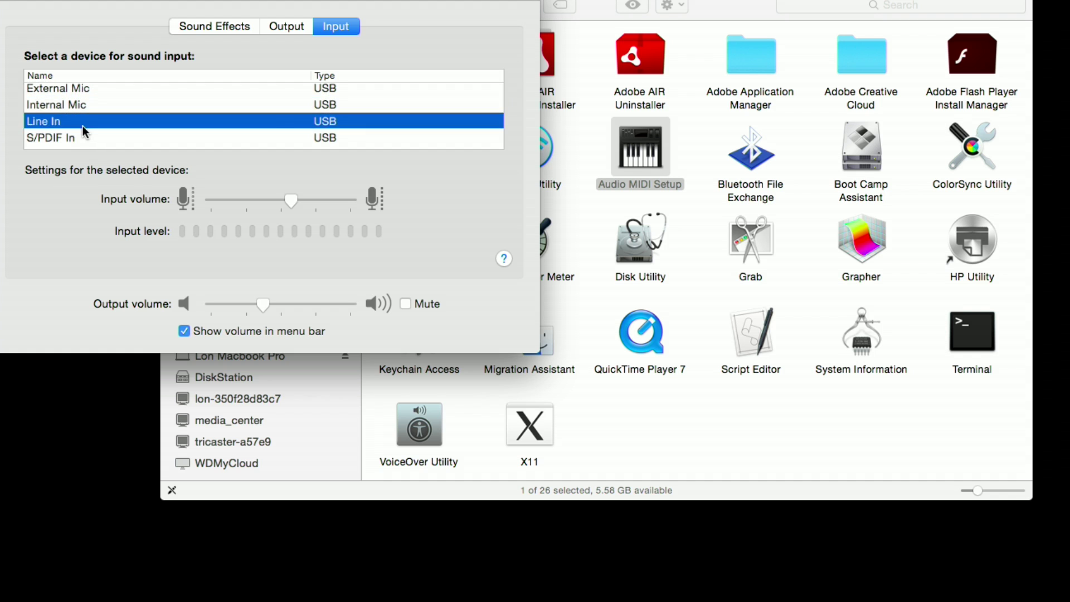
scroll(82, 126, "down", 1)
left_click(82, 125)
scroll(82, 126, "down", 1)
left_click(81, 143)
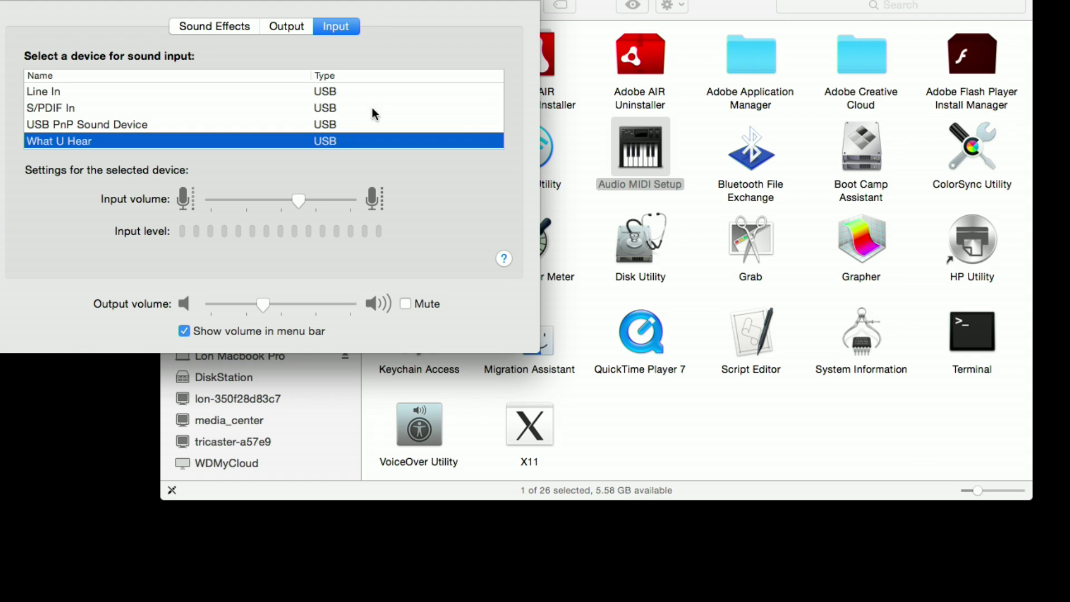
left_click(657, 133)
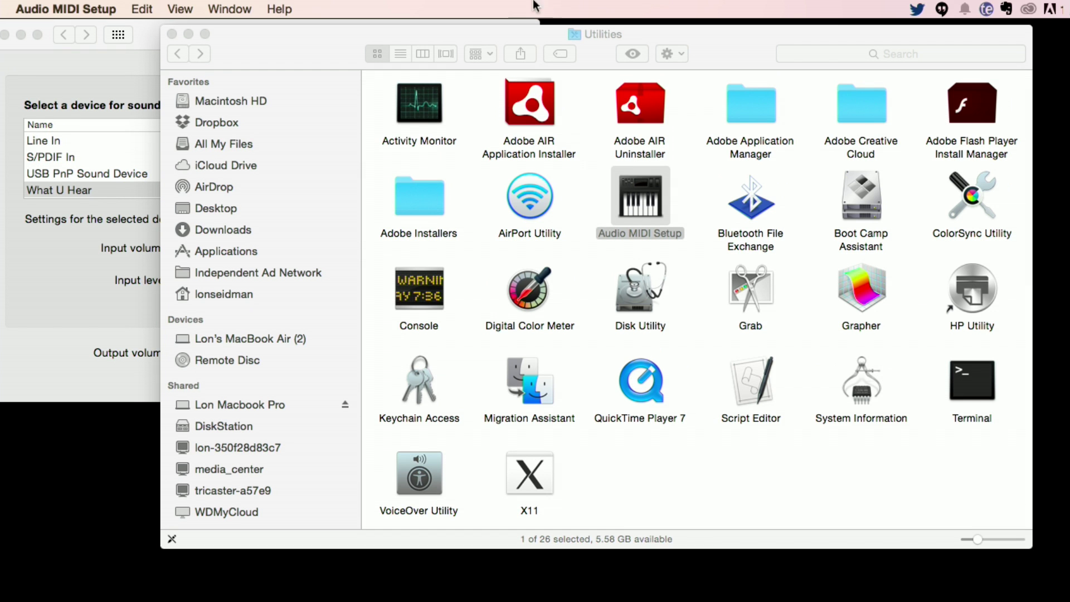
Step: Show the Audio Devices window again and close the Sound preferences window
left_click(281, 9)
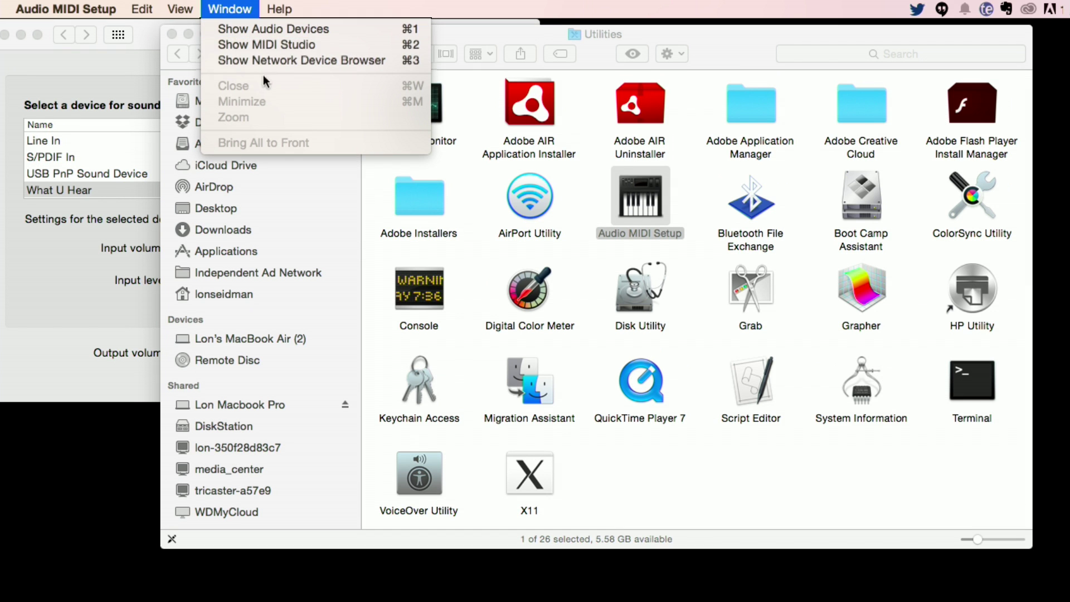
left_click(262, 29)
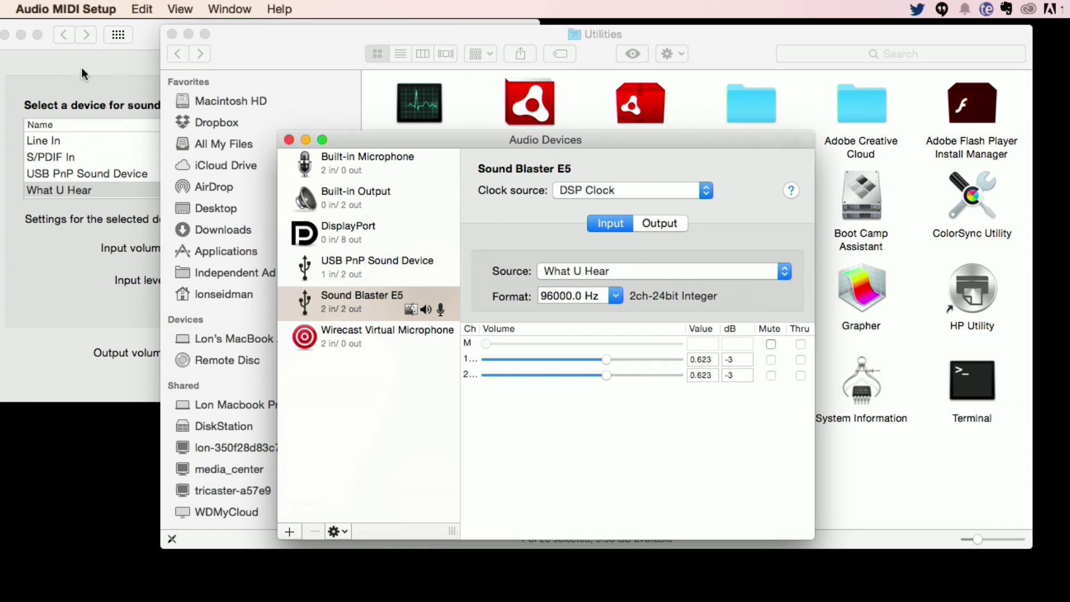
left_click(7, 35)
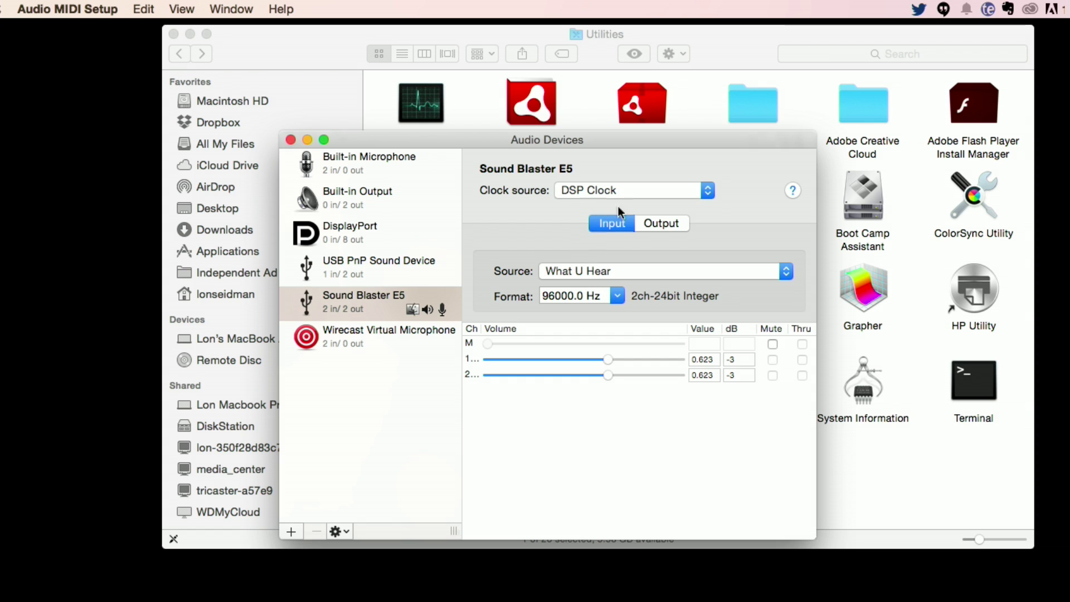
Step: In the Sound Blaster E5 output settings, try twice to set the format to 192000.0 Hz
left_click(646, 226)
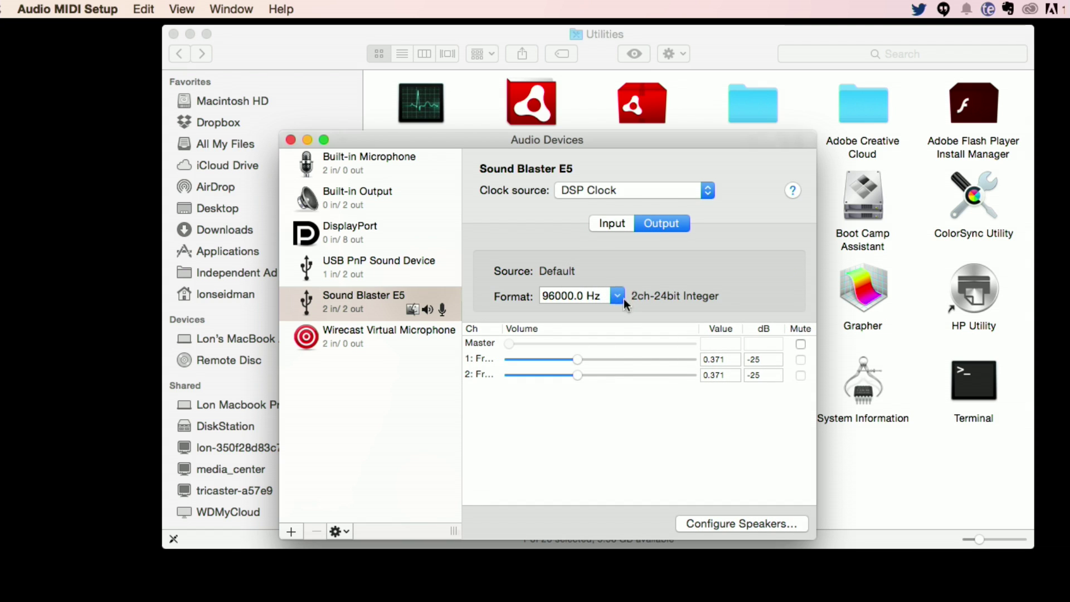
left_click(616, 297)
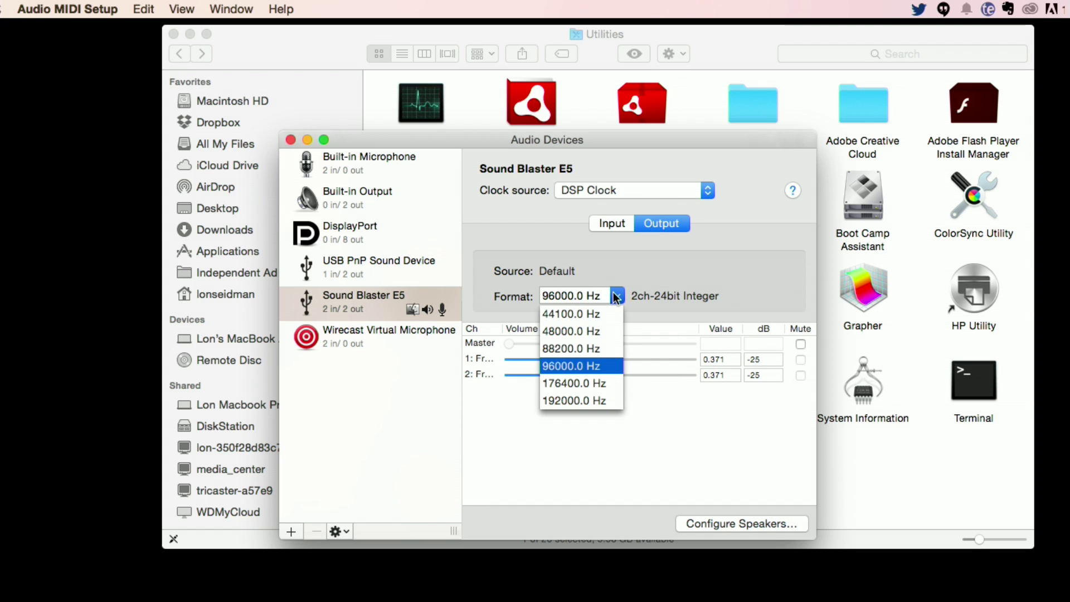
left_click(583, 400)
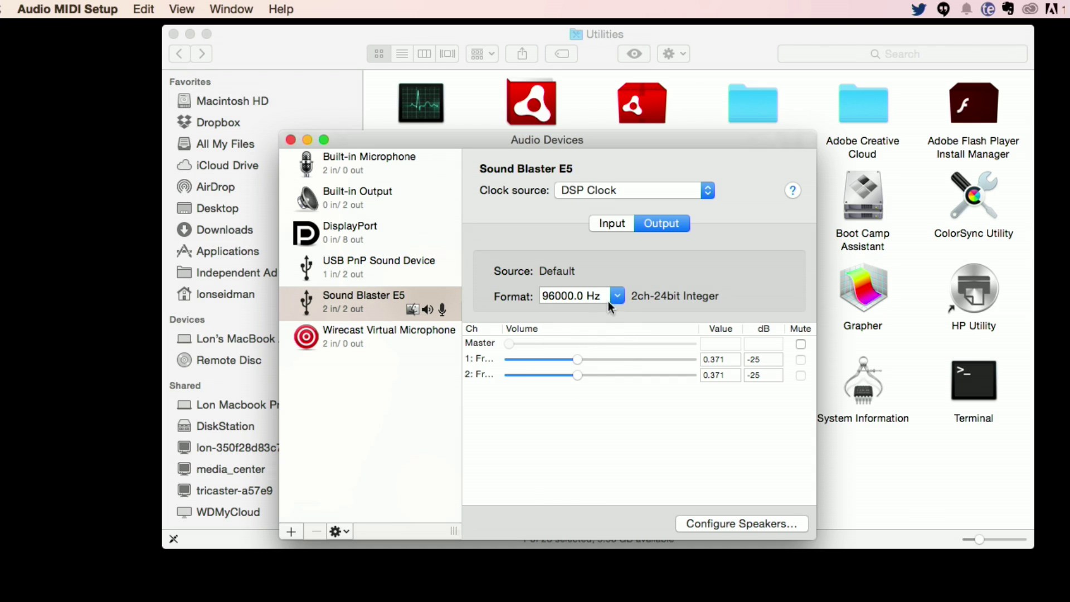
left_click(616, 299)
left_click(587, 395)
Step: Switch the clock source back to Stereo Direct and set the output format to 192000.0 Hz
left_click(656, 196)
left_click(655, 208)
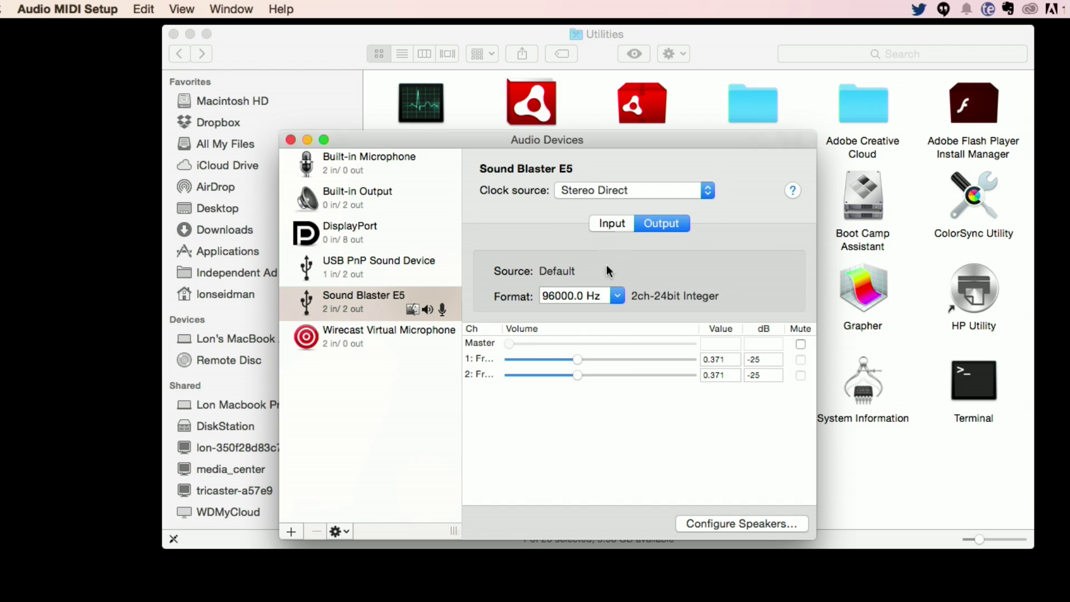
left_click(618, 297)
left_click(601, 402)
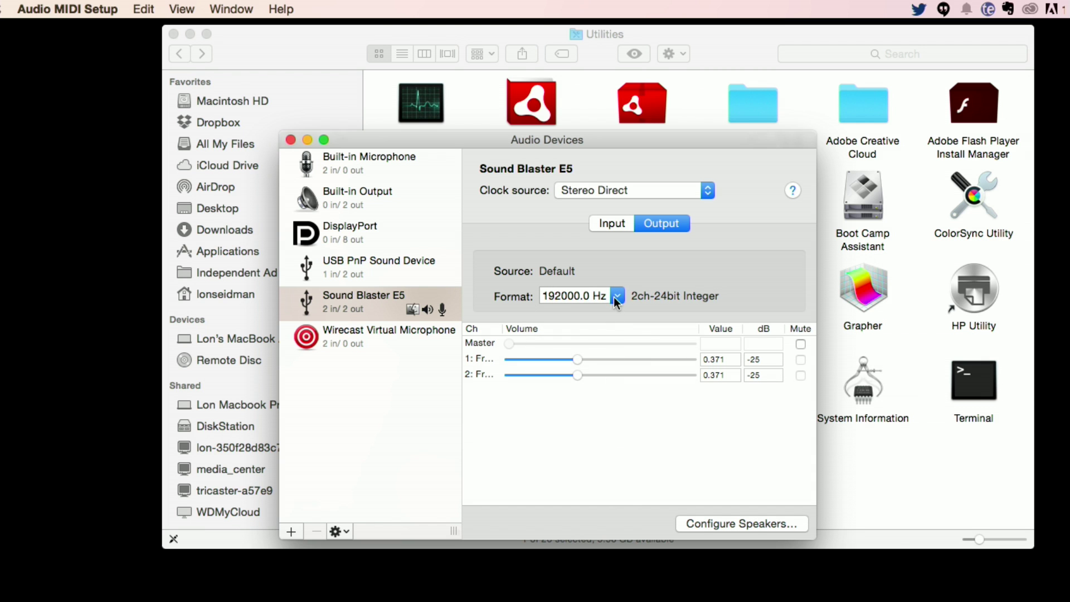